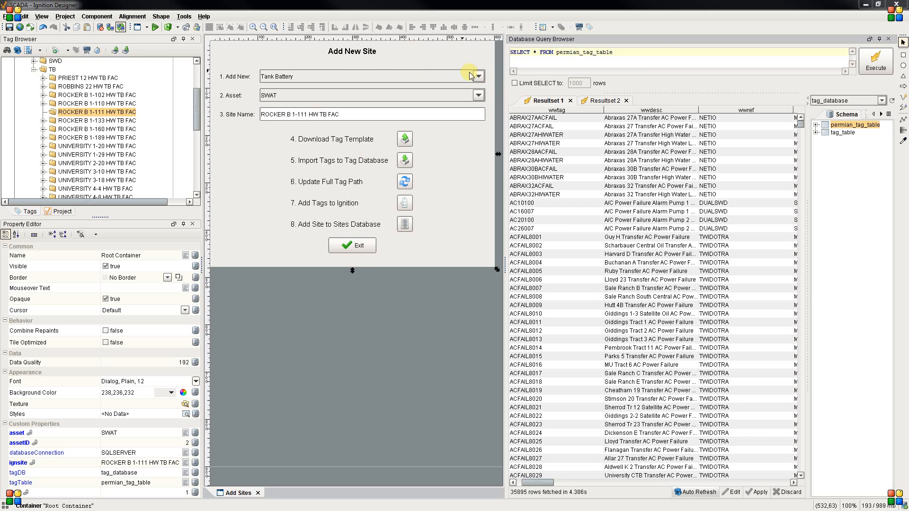
Turn on preview mode and review the Tank Battery type, SWAT asset and ROCKER B 1-111 HW TB FAC site name in the form.
click(156, 30)
click(481, 81)
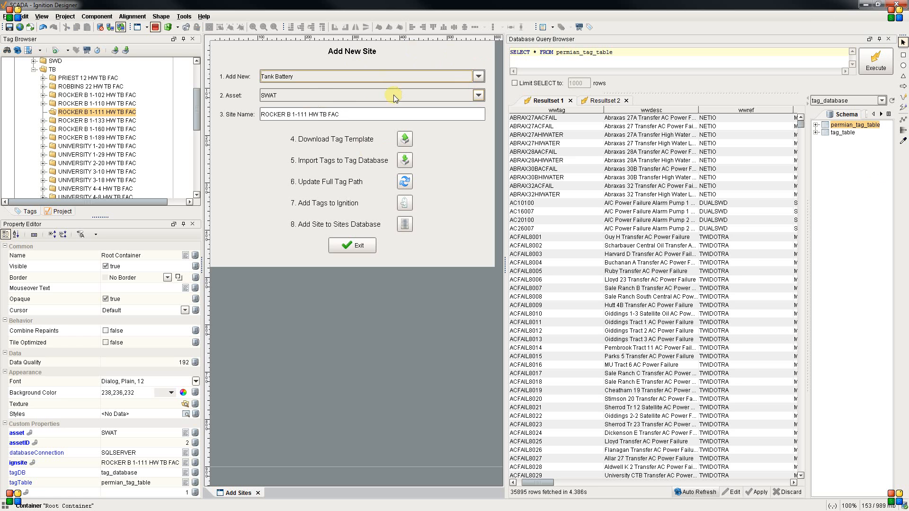
click(351, 98)
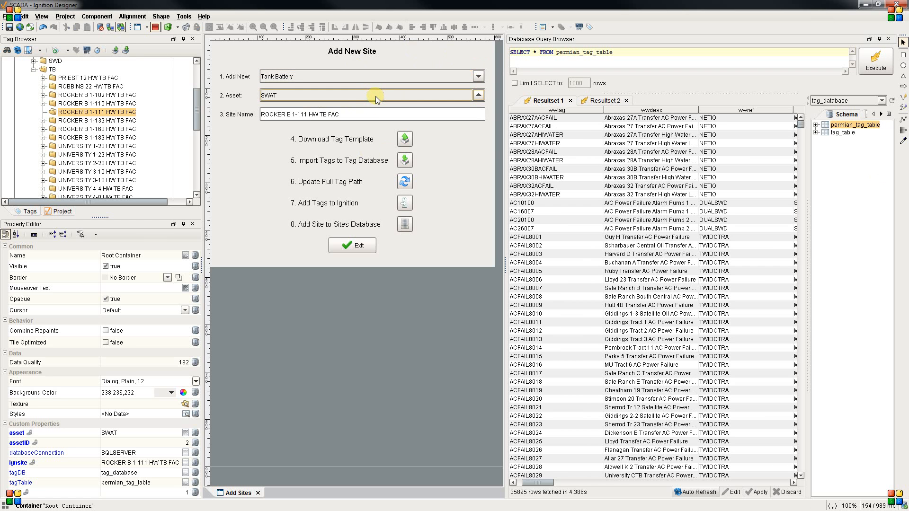
click(355, 114)
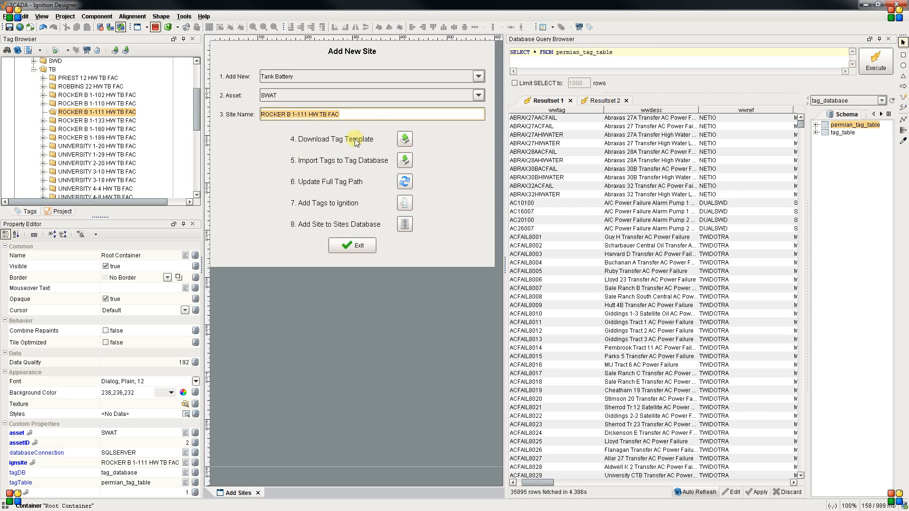
click(367, 115)
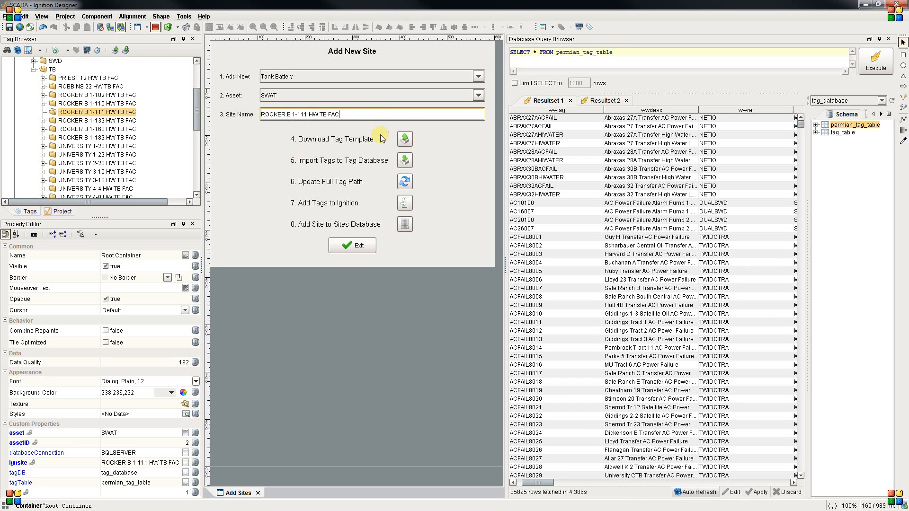
Examine the ROCKER B 1-111 HW TB FAC tag folder and the permian_tag_table query with its first result columns.
click(101, 113)
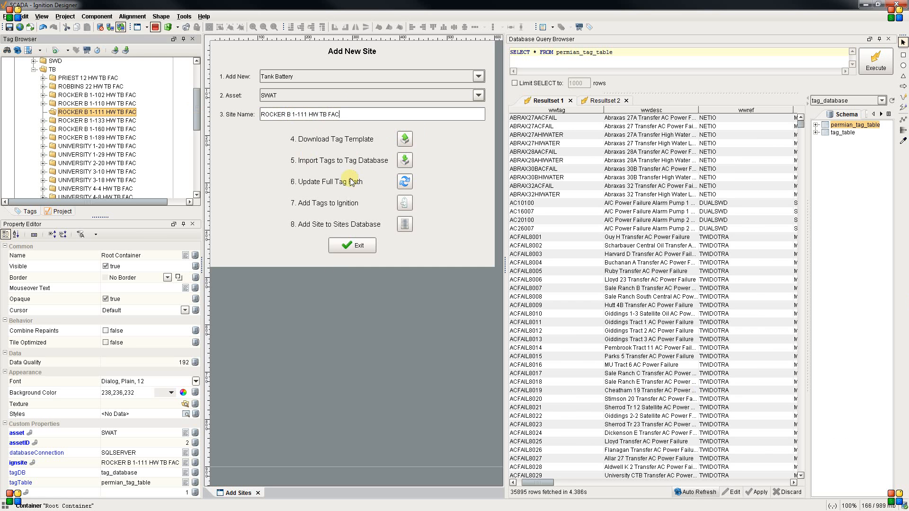
click(84, 108)
click(89, 115)
click(604, 56)
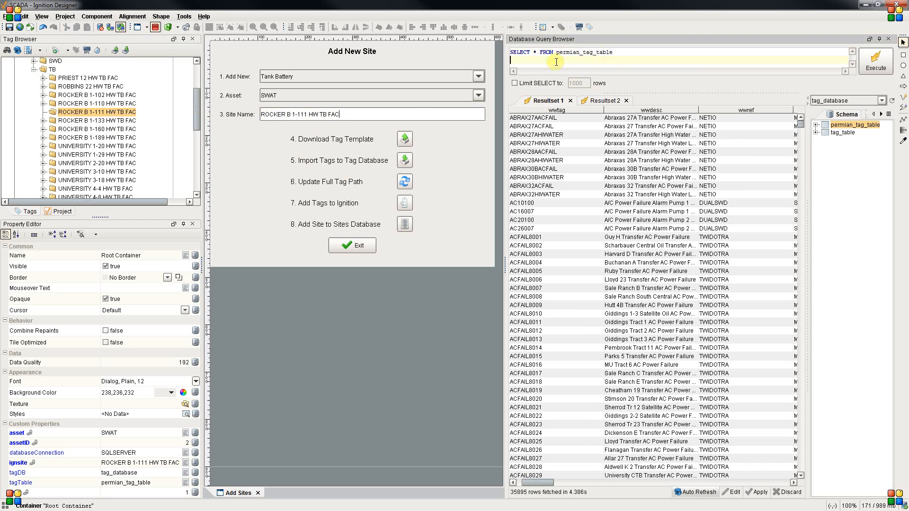
click(593, 52)
mouse_move(540, 482)
mouse_down()
mouse_move(740, 465)
mouse_move(532, 482)
mouse_up()
Download the tag template and save it as add site template.csv in the Documents folder.
click(400, 140)
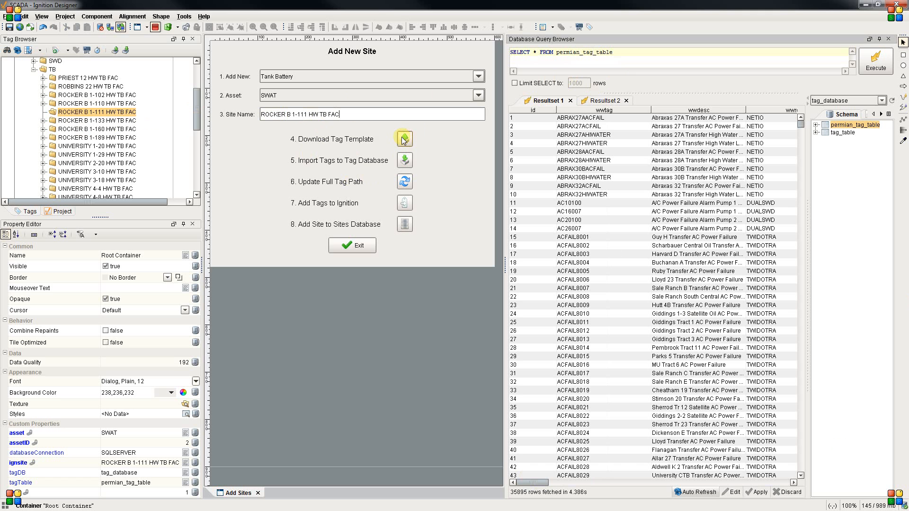
click(405, 141)
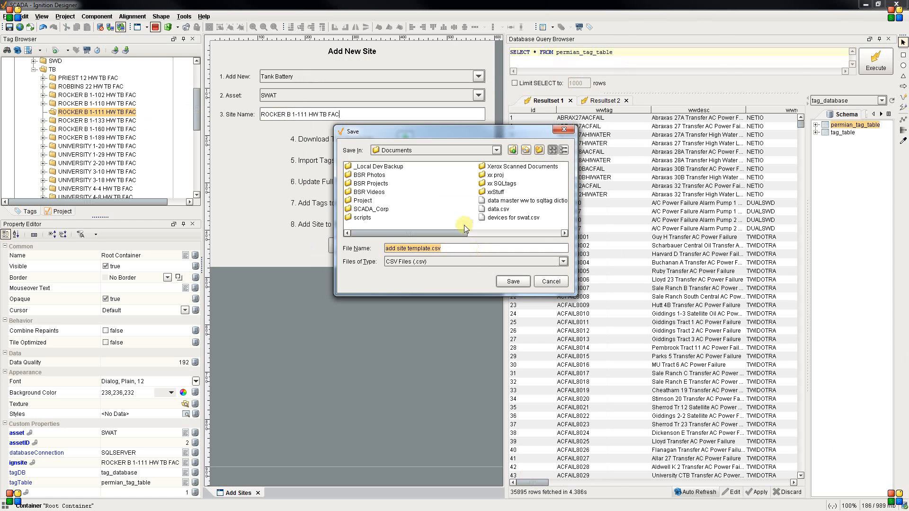
click(507, 279)
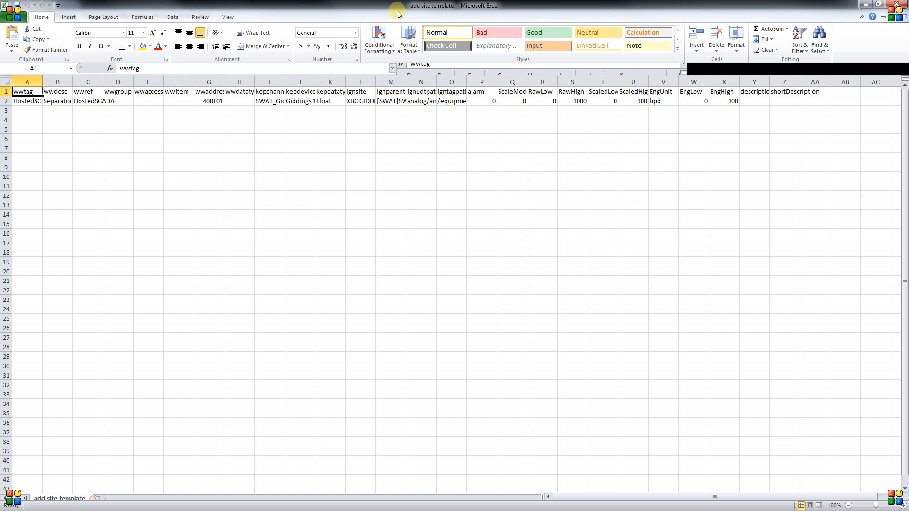
Auto-fit all columns of the template worksheet and select its header row from wwtag to description.
click(10, 84)
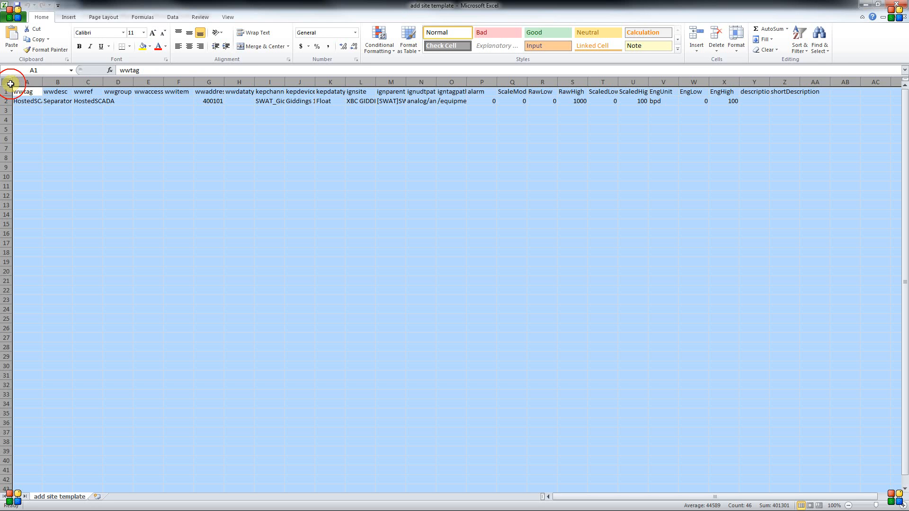
double_click(42, 82)
drag(41, 92, 892, 91)
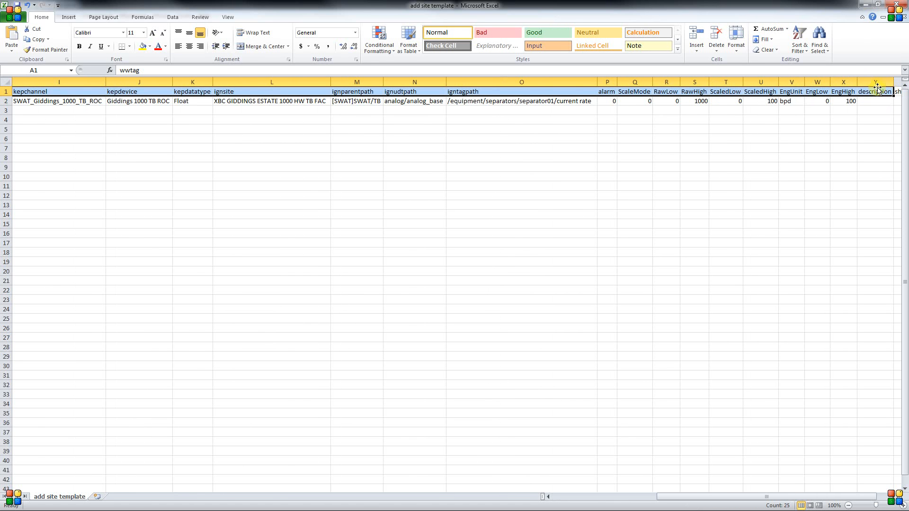
Examine the template's kepchannel, kepdevice, wwaddress and igntagpath to shortDescription columns, and return to Ignition Designer.
drag(690, 496, 473, 483)
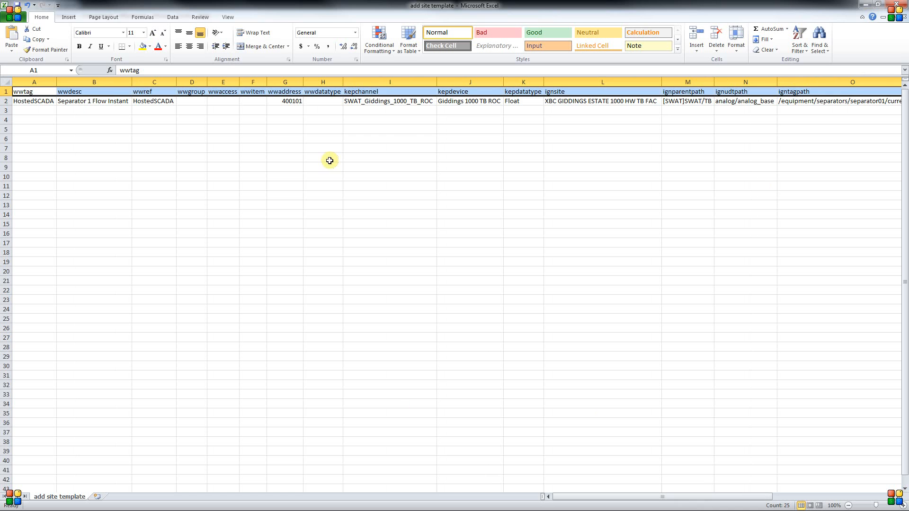
click(334, 129)
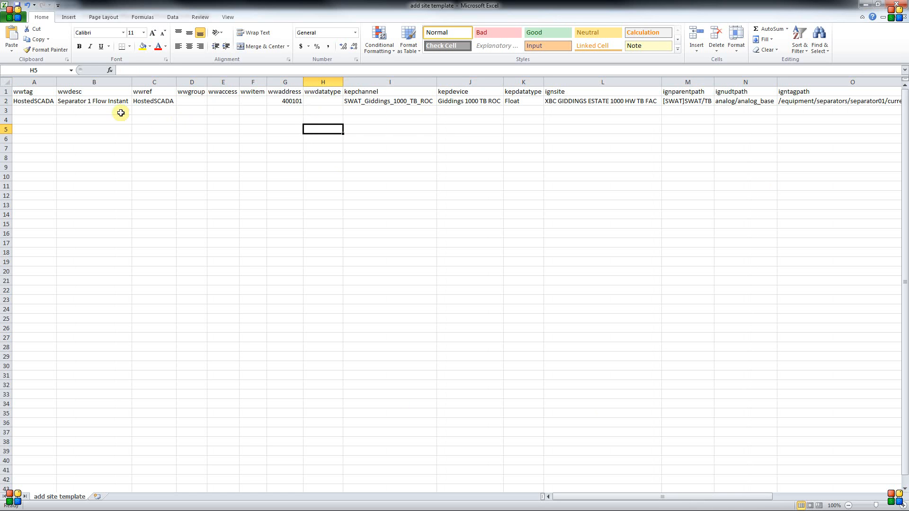
click(386, 102)
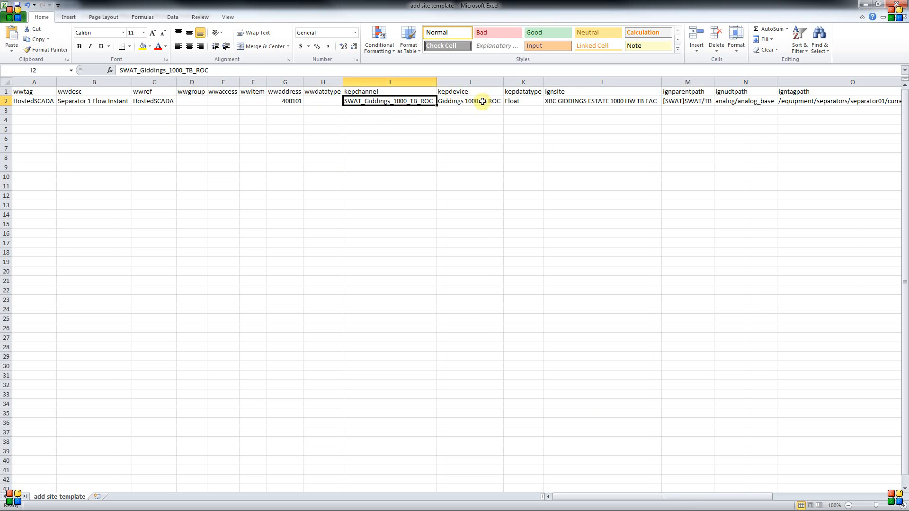
click(482, 102)
click(290, 102)
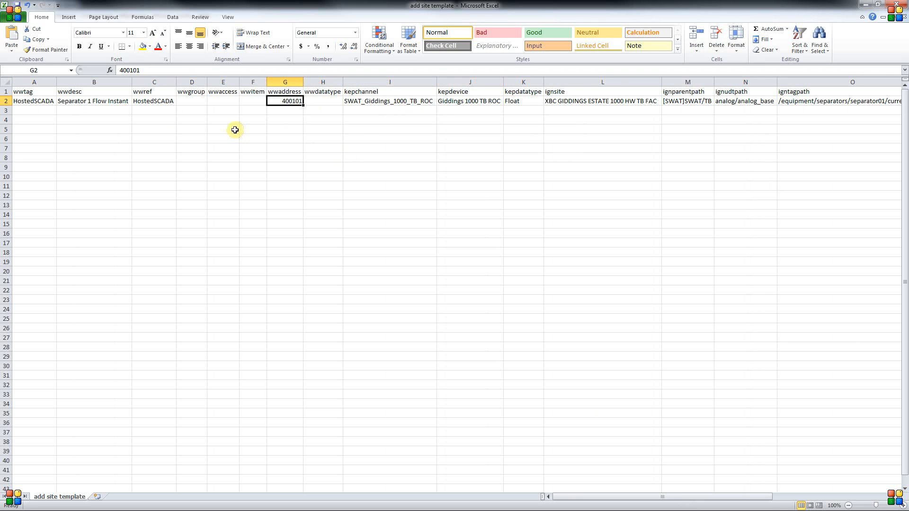
drag(590, 497, 696, 496)
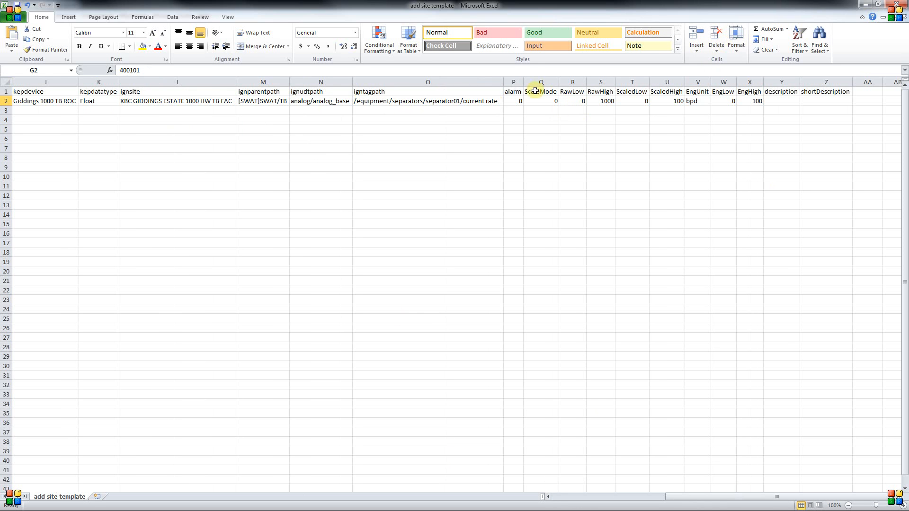
drag(490, 95, 815, 102)
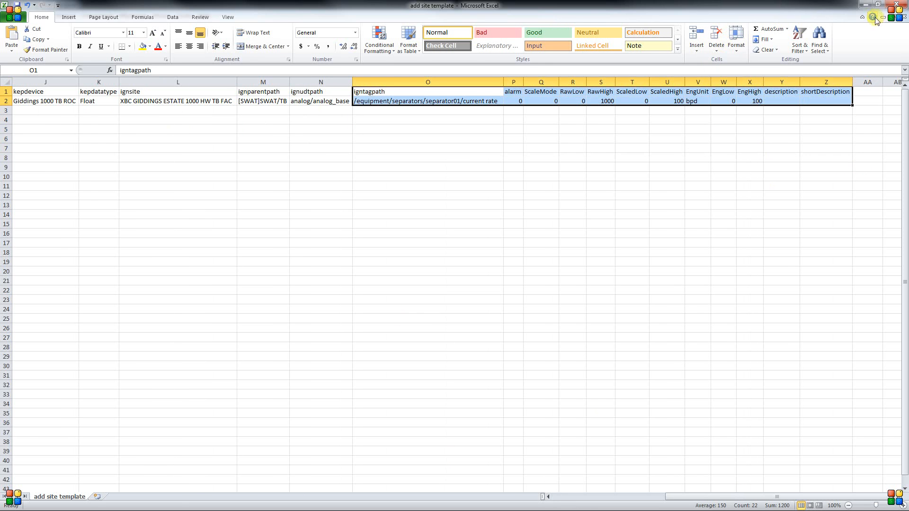
click(866, 5)
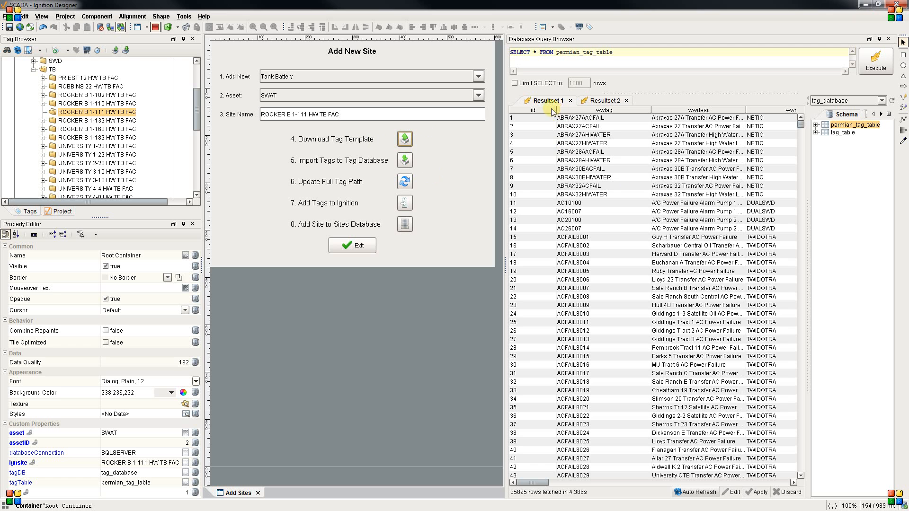
Narrow the id column in the permian_tag_table results and look over the existing tag rows.
drag(556, 110, 525, 112)
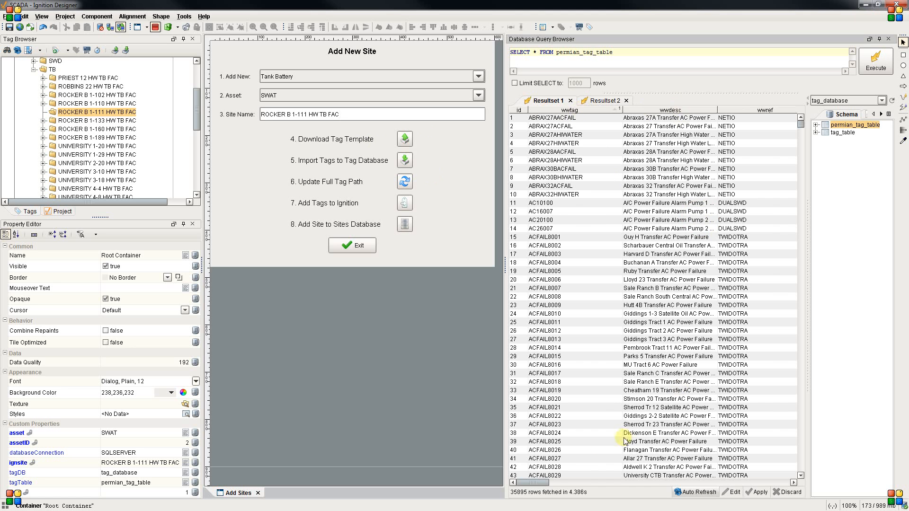
mouse_move(545, 482)
mouse_down()
mouse_move(662, 471)
mouse_move(545, 475)
mouse_up()
scroll(802, 123, down, 5)
drag(802, 124, 755, 105)
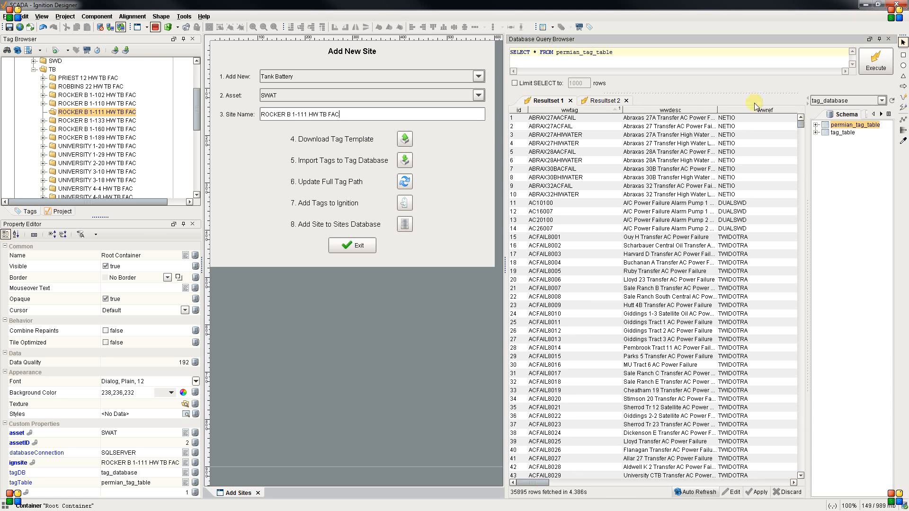
click(406, 162)
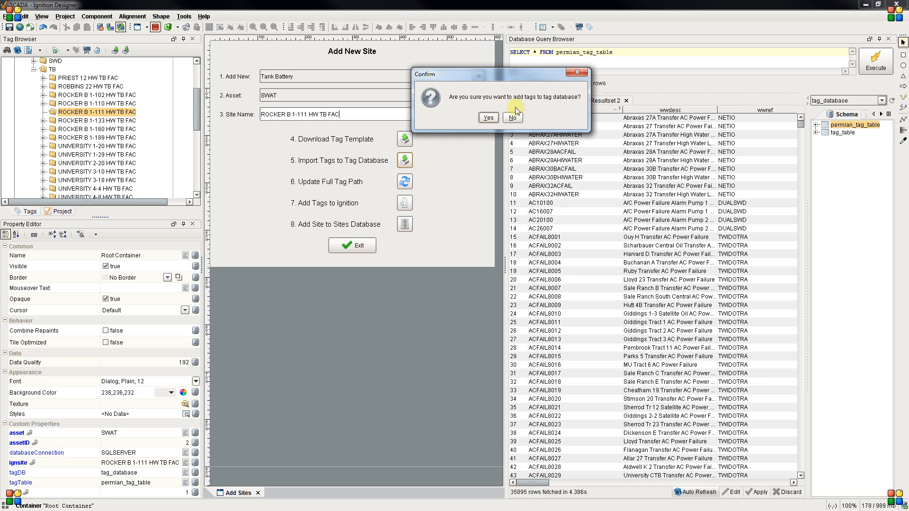
click(489, 118)
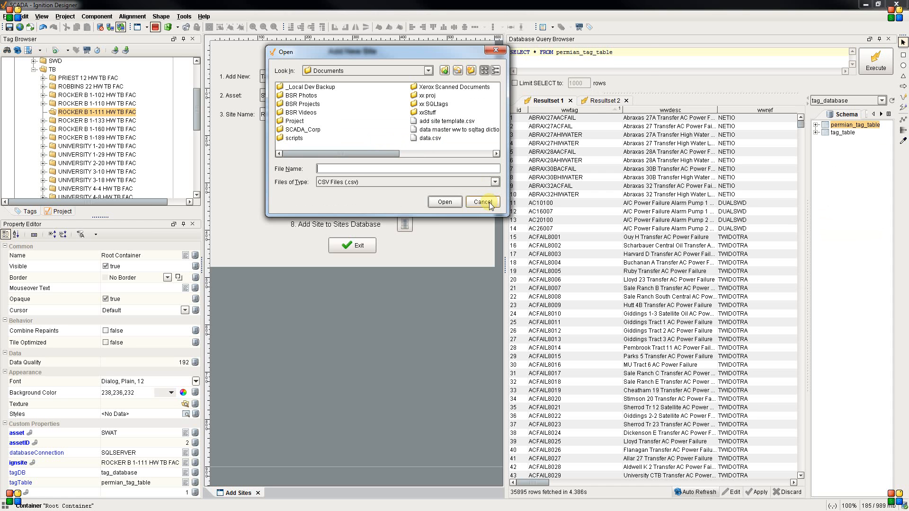
click(493, 203)
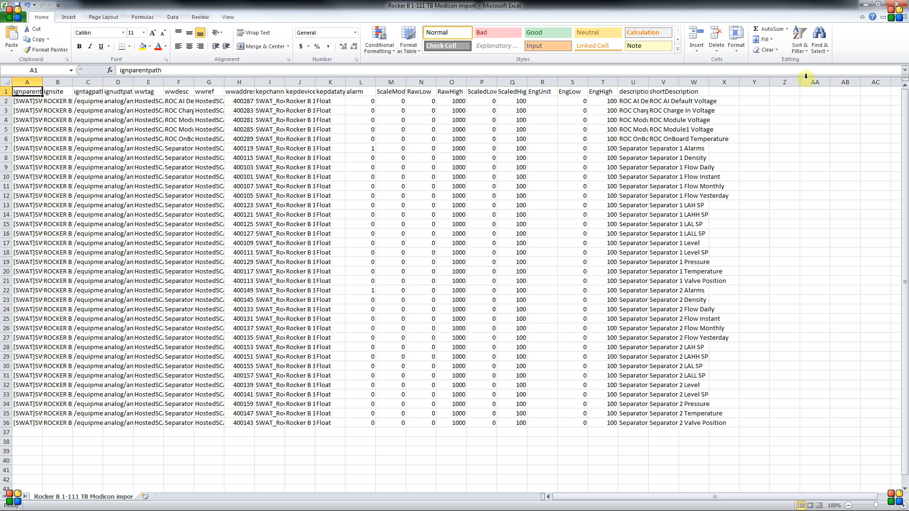
Widen the ignparentpath, ignsite and igntagpath columns of the Rocker B 1-111 TB Modicon import sheet and return to Ignition Designer.
double_click(42, 83)
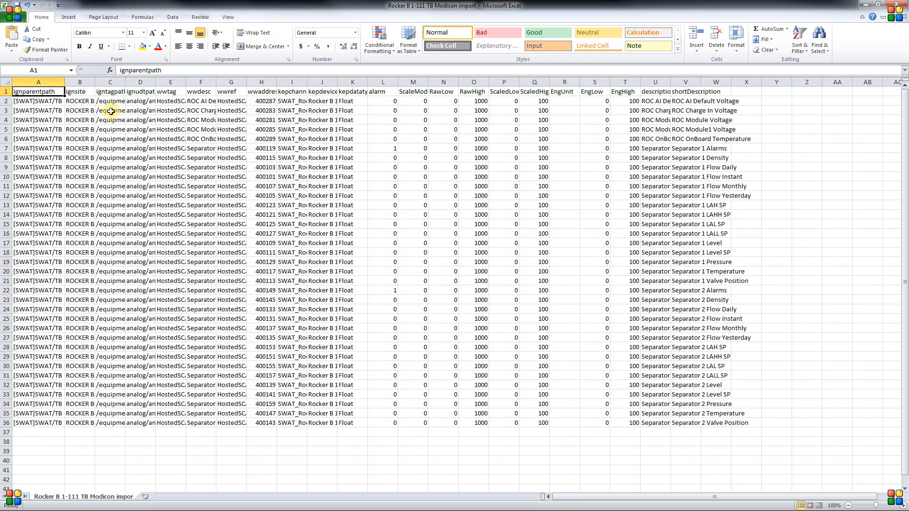
drag(64, 82, 180, 138)
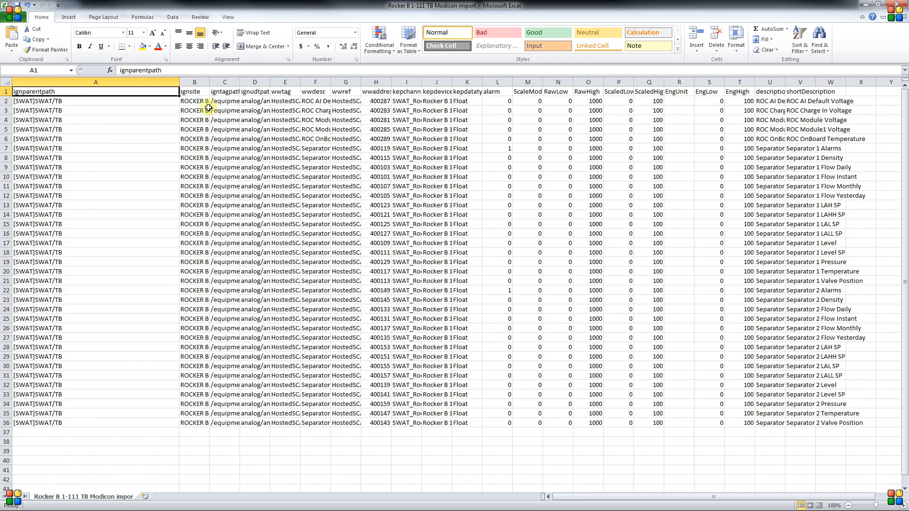
double_click(210, 82)
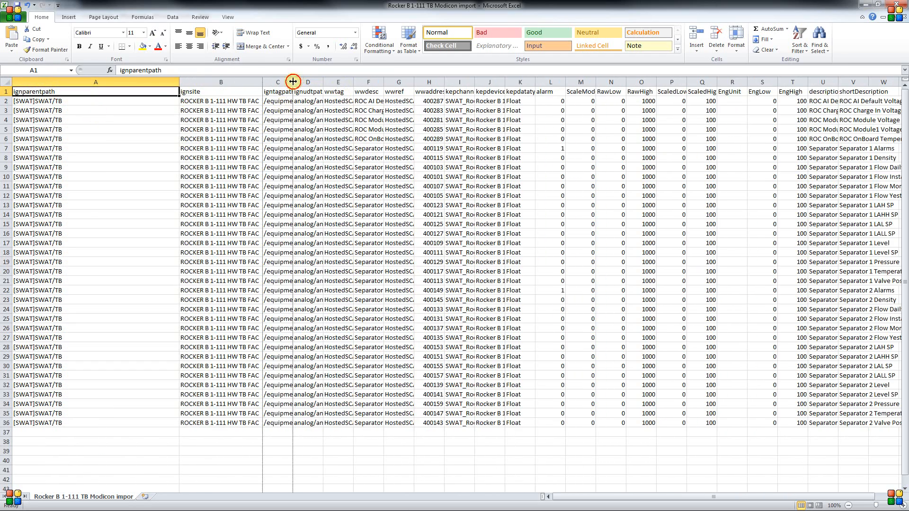
double_click(293, 82)
click(873, 6)
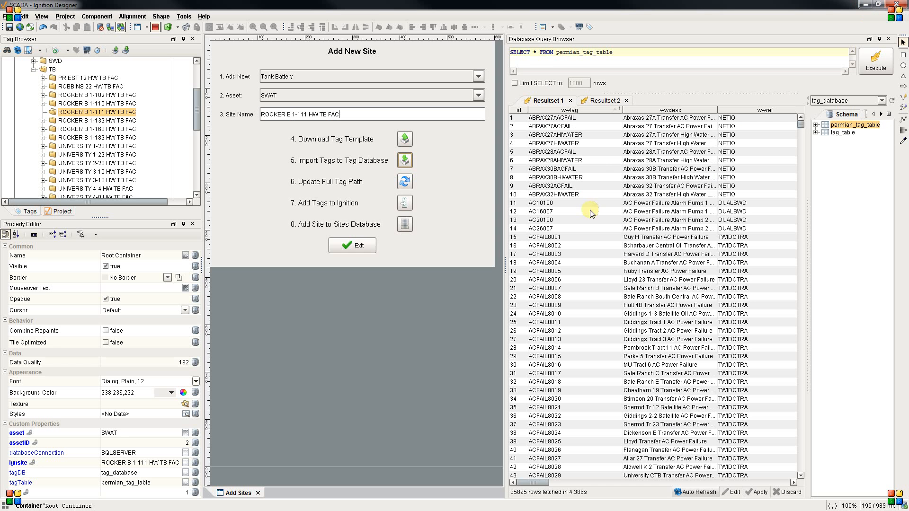
Open Resultset 2 and examine the ignfullpath column for ROCKER B 1-111 HW TB FAC, adjusting the result columns to read the tag paths.
click(606, 100)
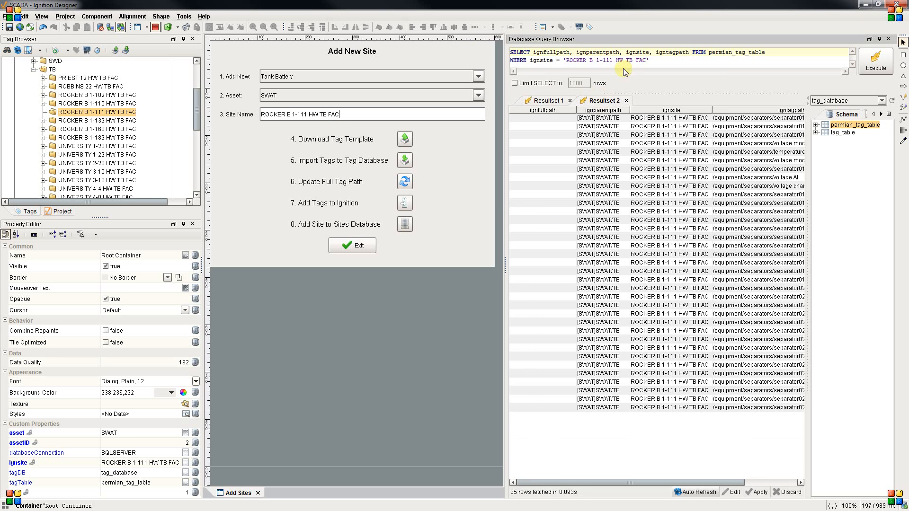
click(532, 50)
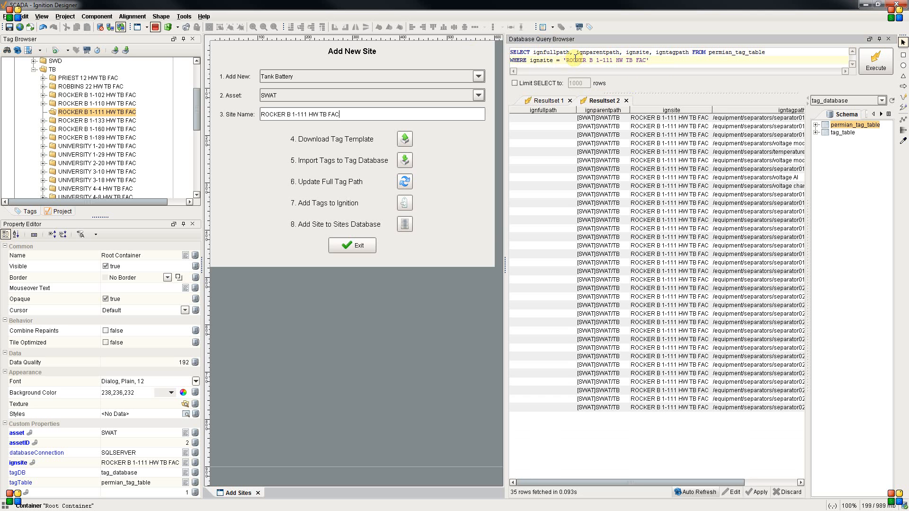
drag(577, 110, 534, 410)
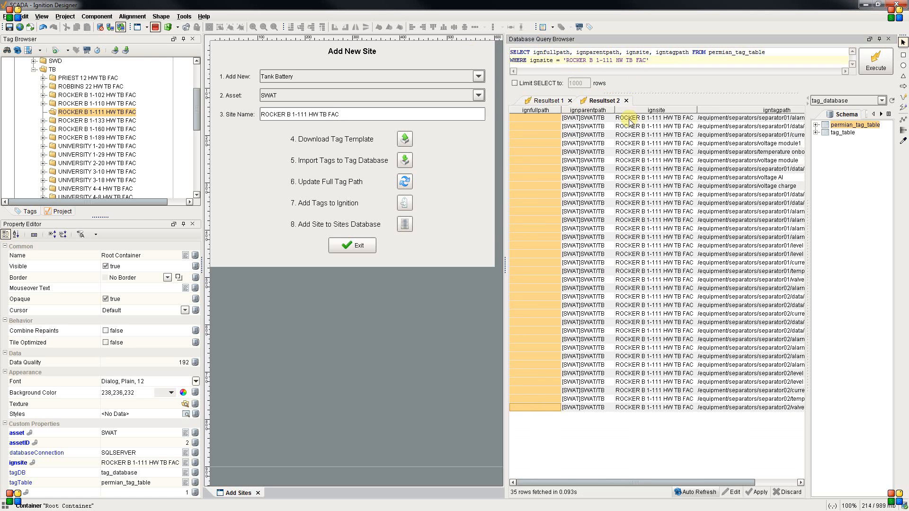
drag(697, 111, 703, 118)
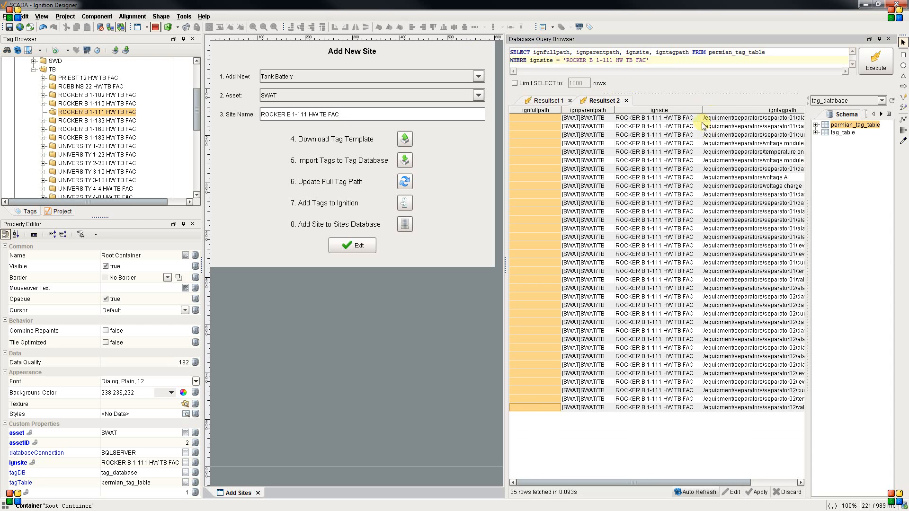
drag(664, 482, 767, 483)
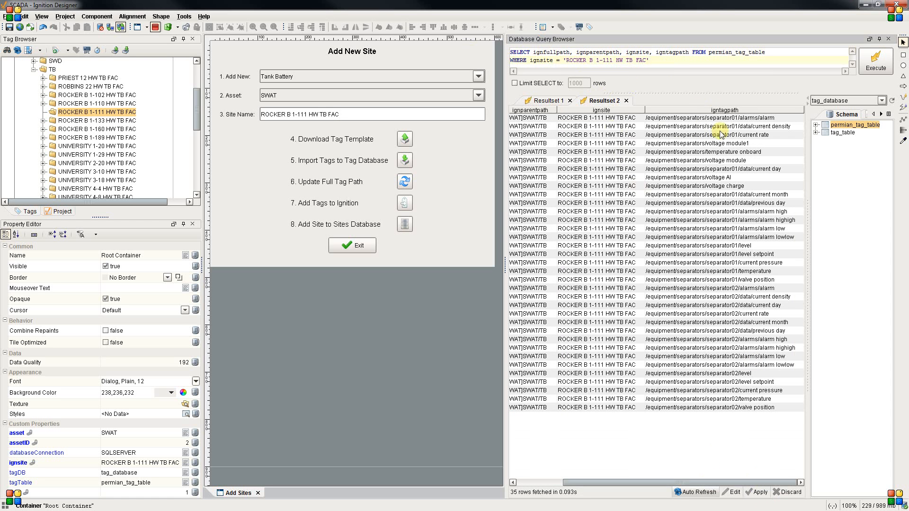
Examine how the ignparentpath, ignsite and igntagpath values line up in each result row to make up a full tag path.
drag(540, 118, 553, 408)
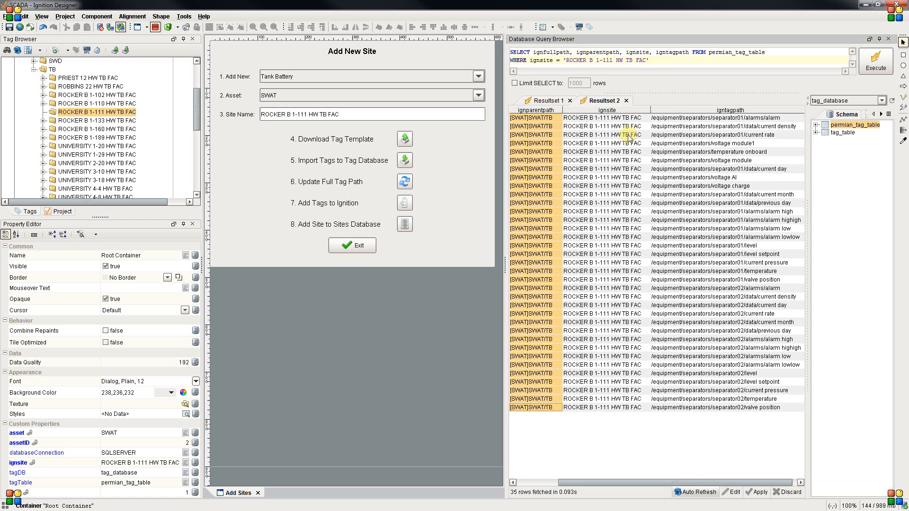
drag(634, 118, 635, 408)
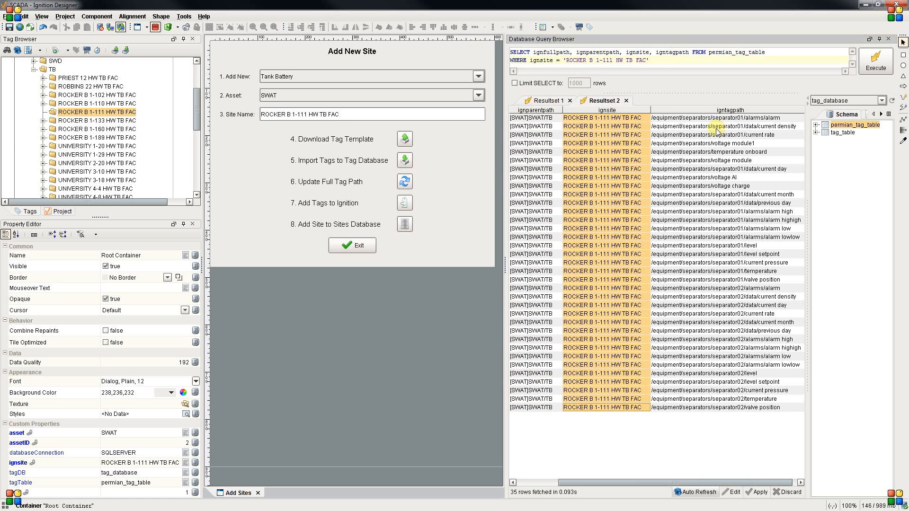
drag(716, 118, 718, 408)
click(544, 118)
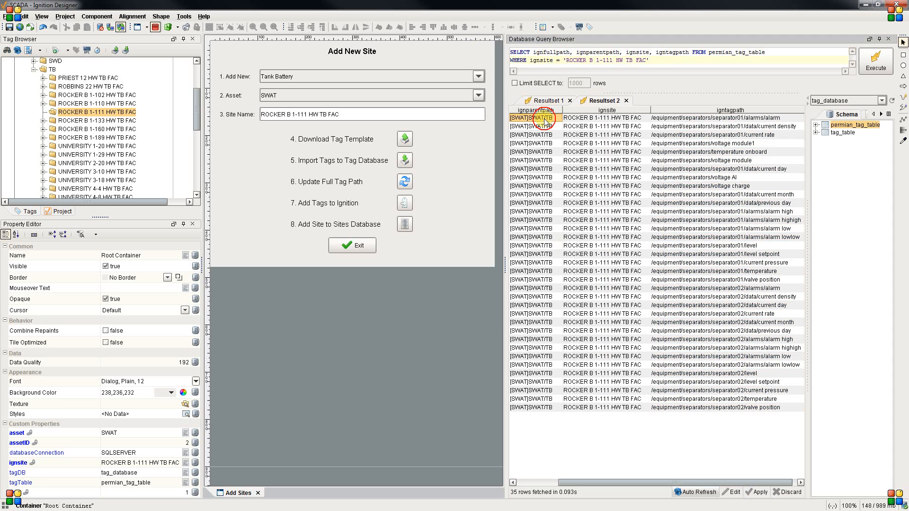
drag(691, 125, 556, 125)
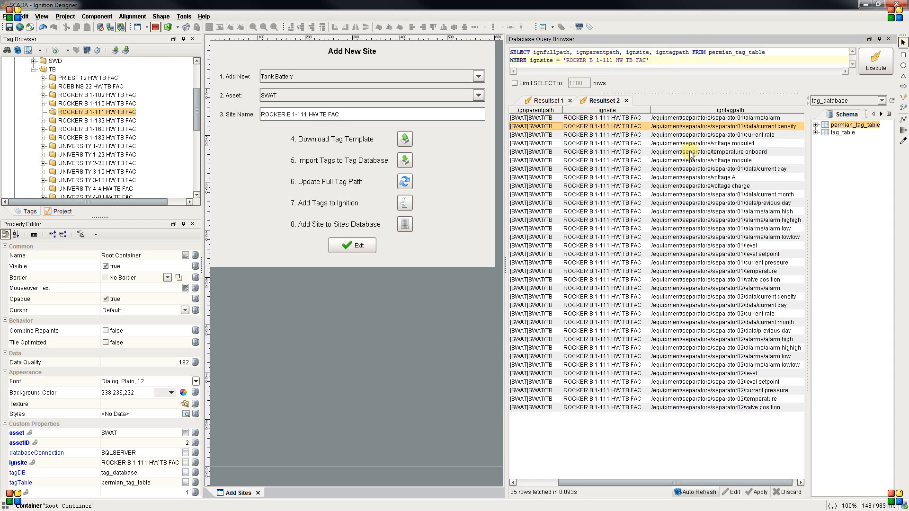
drag(724, 143, 531, 152)
click(734, 493)
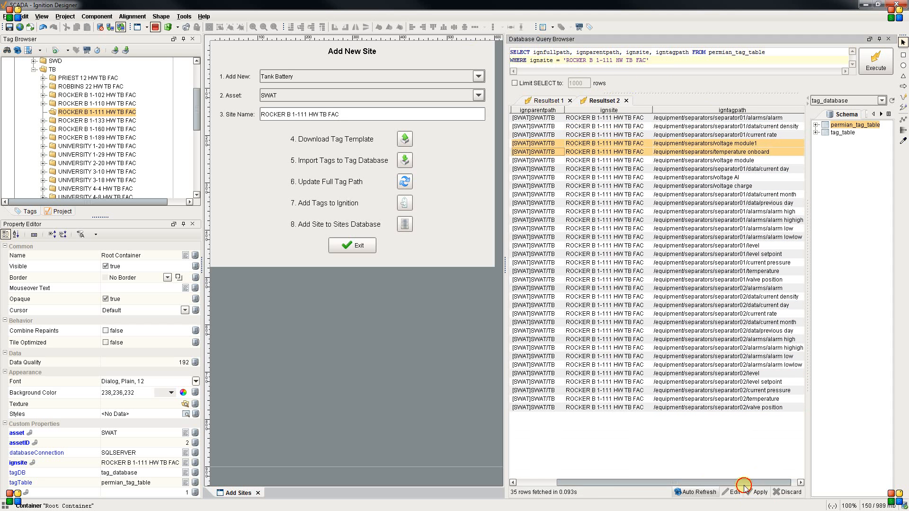
Examine the igntagpath values of the separator tags beside ignsite, and return to the ignfullpath column in Resultset 2.
click(732, 179)
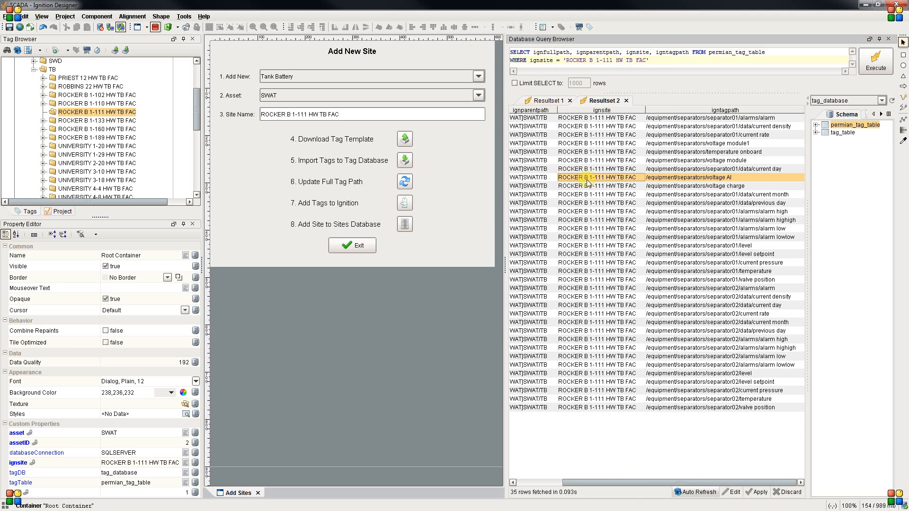
click(705, 161)
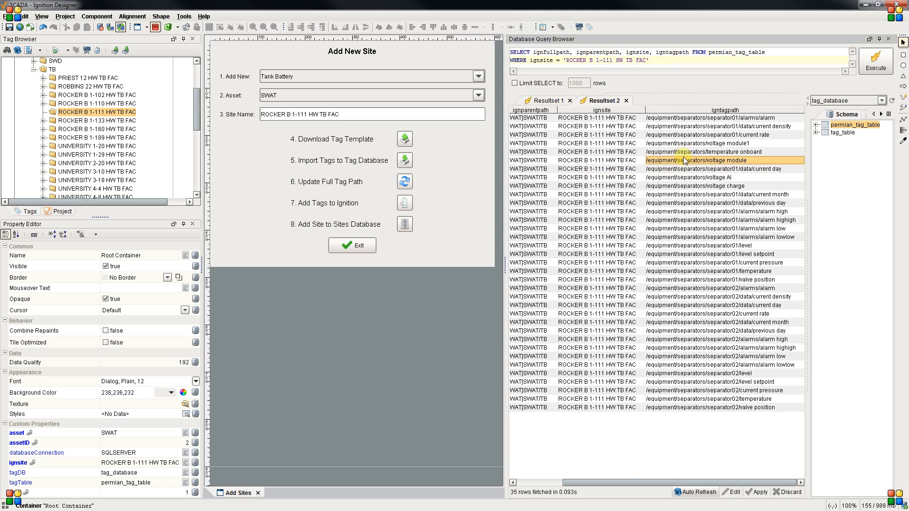
drag(696, 144, 715, 289)
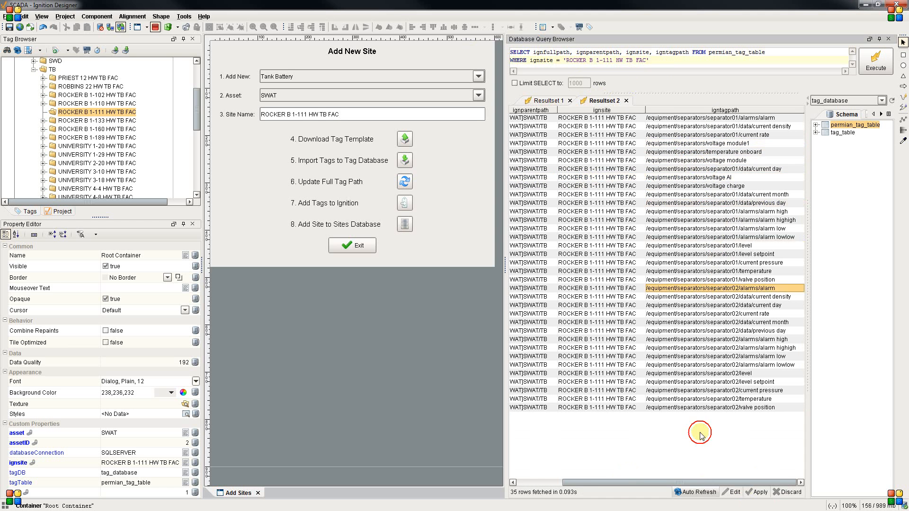
drag(705, 483, 642, 481)
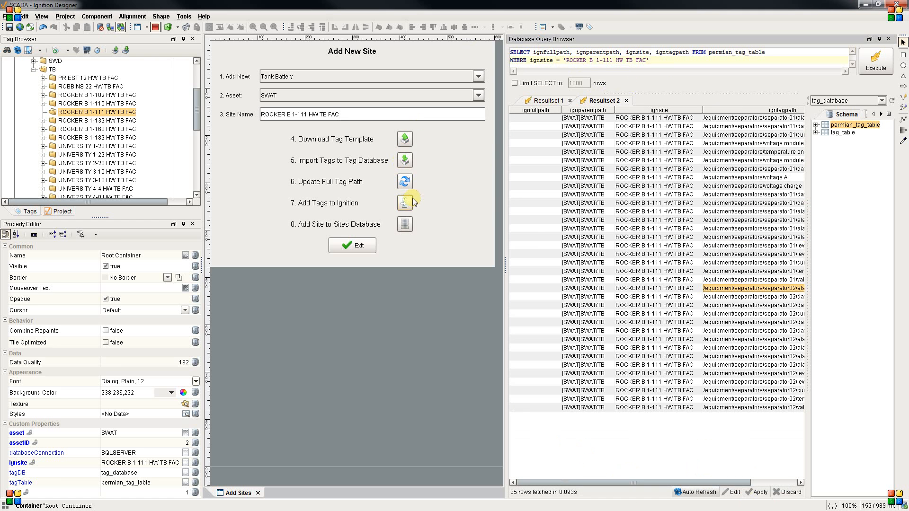
Update the full tag paths for ROCKER B 1-111 HW TB FAC and rerun the query to check the ignfullpath column.
click(403, 180)
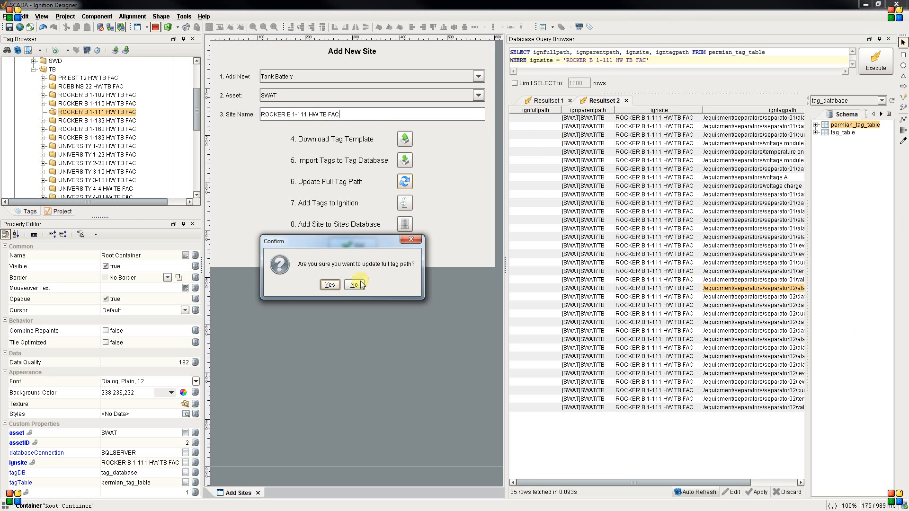
click(330, 284)
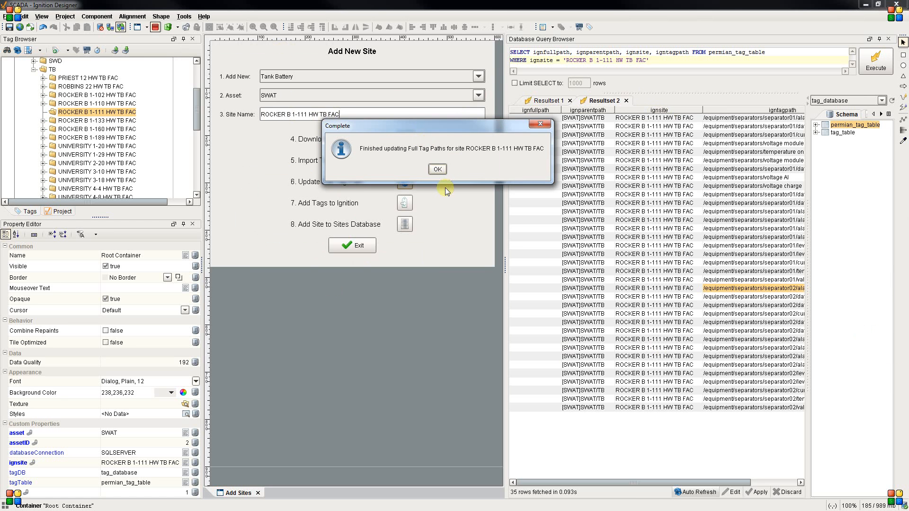
click(438, 171)
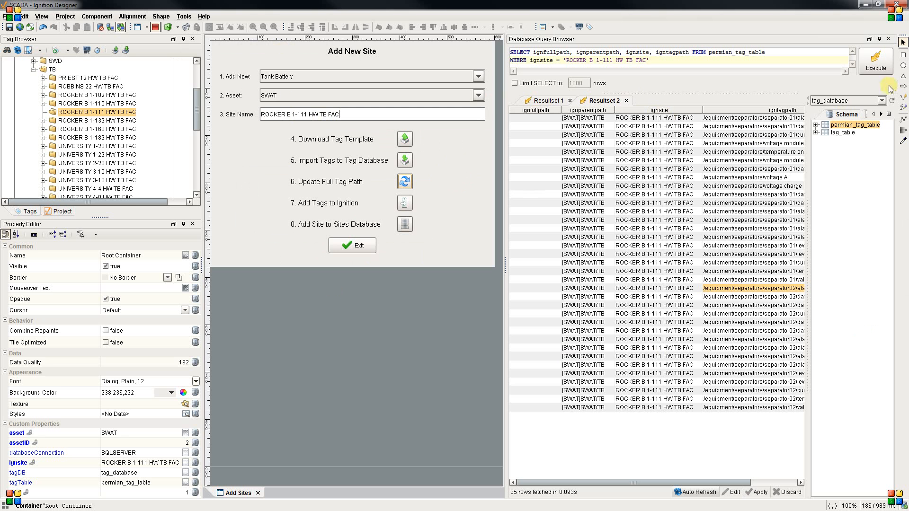
click(875, 60)
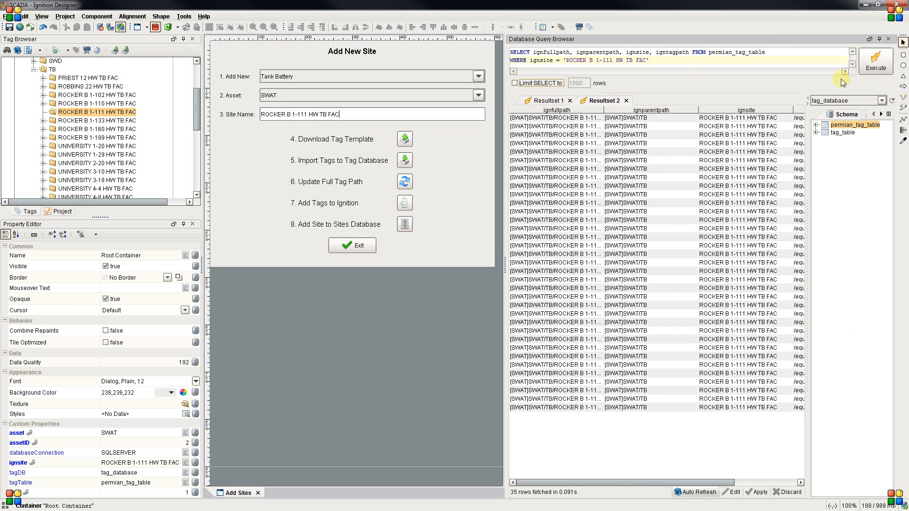
drag(604, 110, 585, 231)
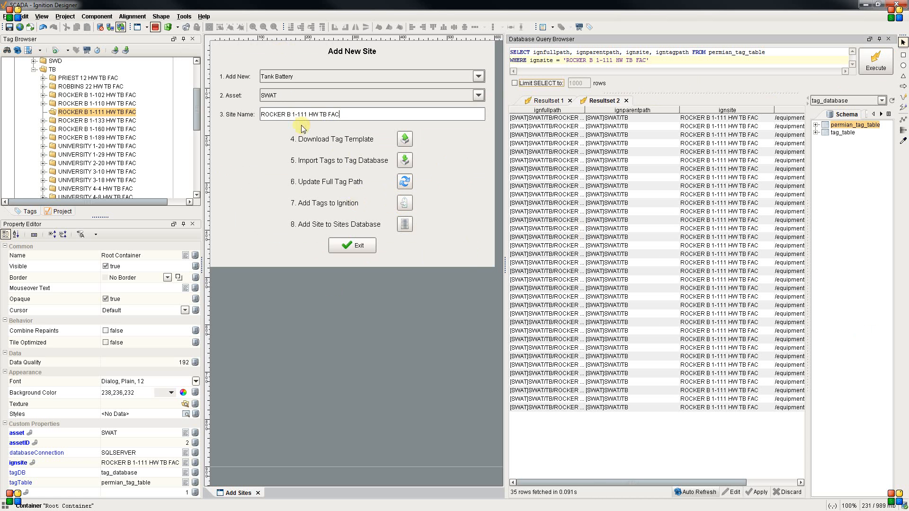
Create the tags in Ignition for the site ROCKER B 1-111 HW TB FAC.
drag(342, 117, 251, 118)
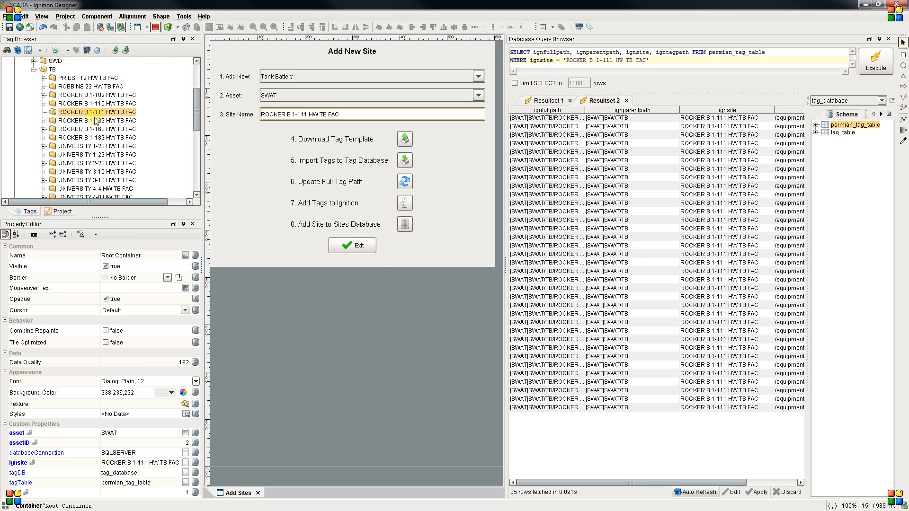
click(405, 203)
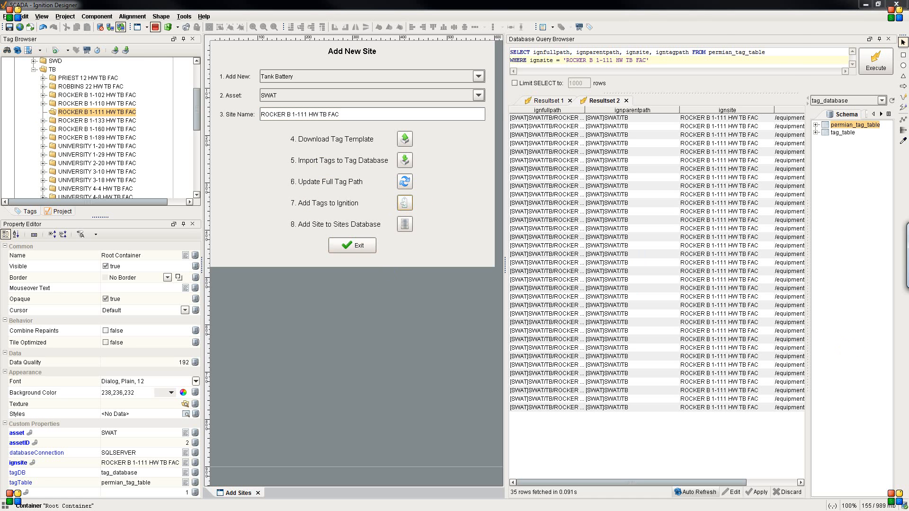
click(481, 202)
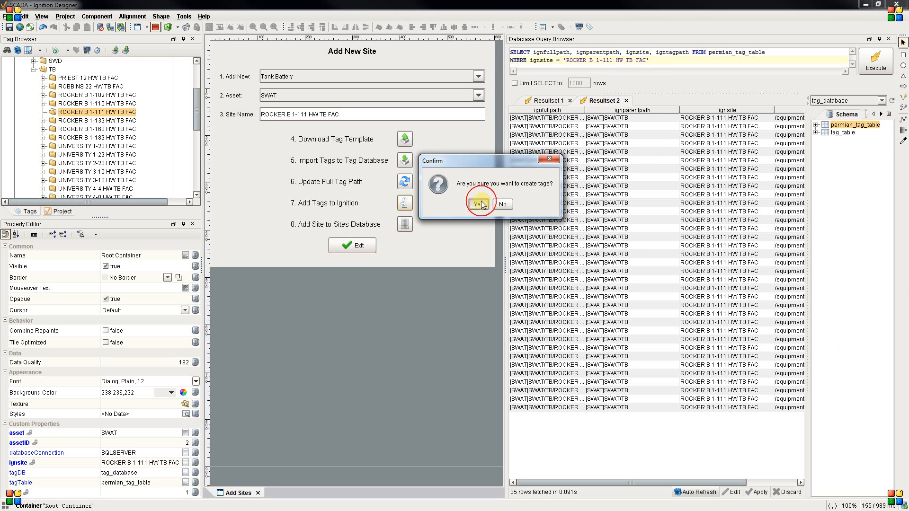
drag(908, 230, 347, 114)
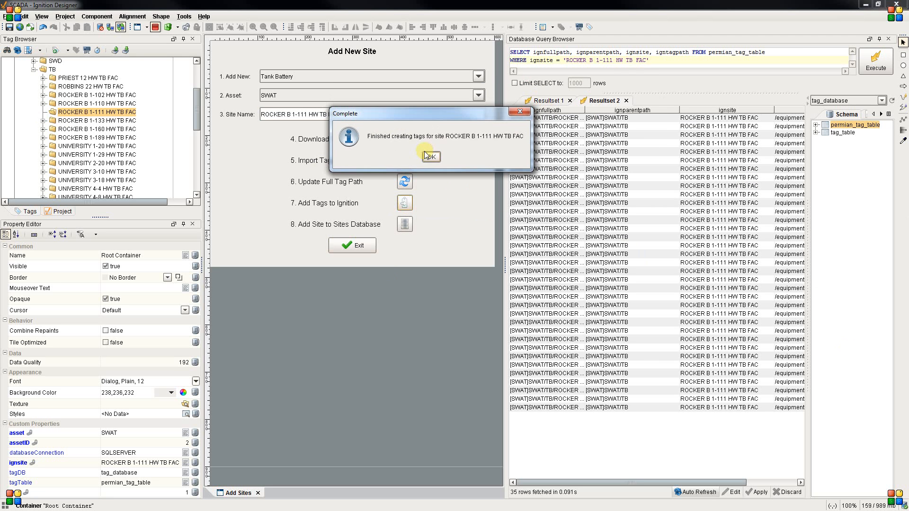
click(430, 158)
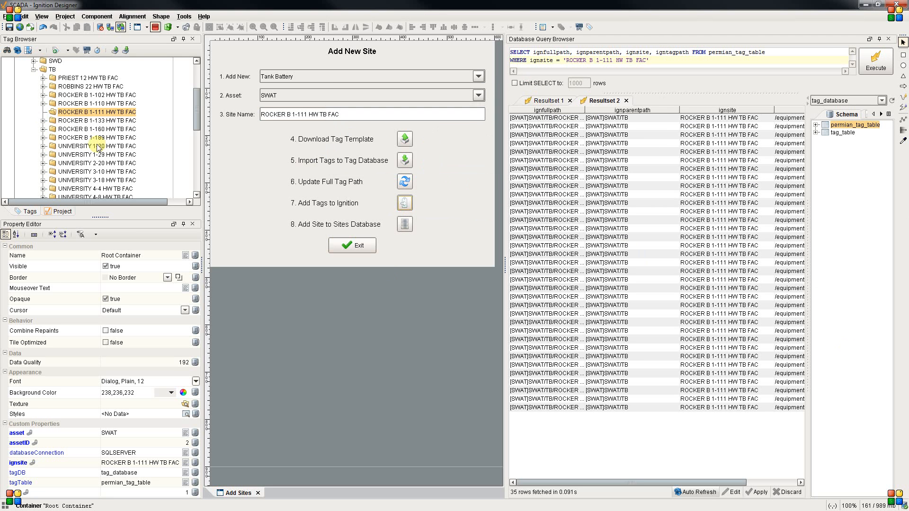
Examine the ROCKER B 1-111 HW TB FAC tag folder down through equipment, separators and separator01, and collapse equipment again.
click(114, 113)
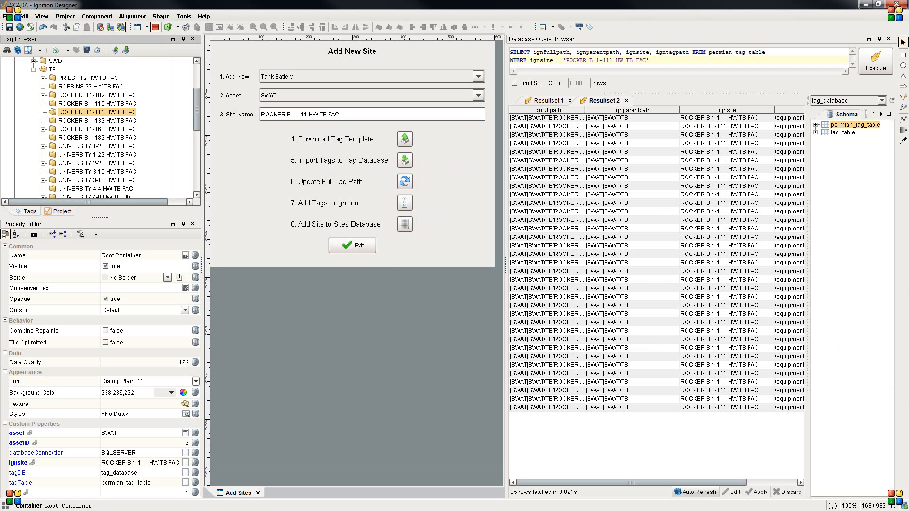
click(819, 270)
click(54, 121)
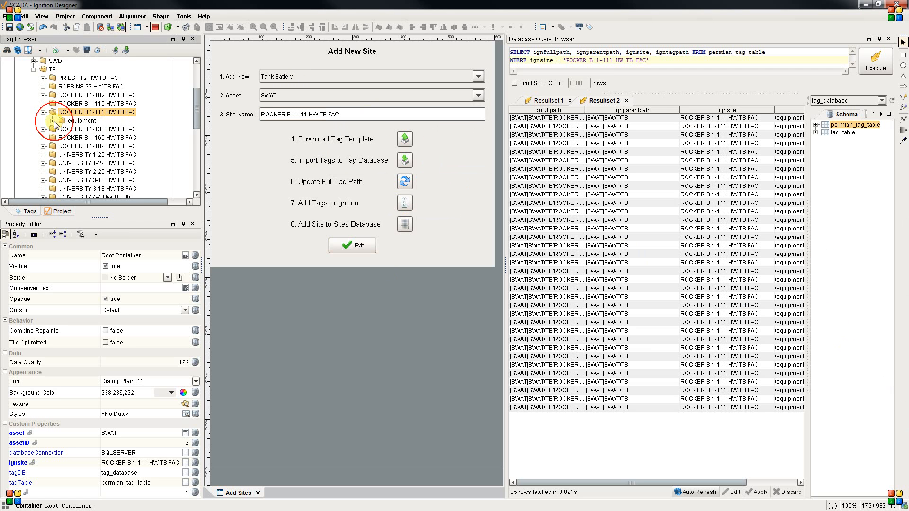
click(62, 130)
click(73, 138)
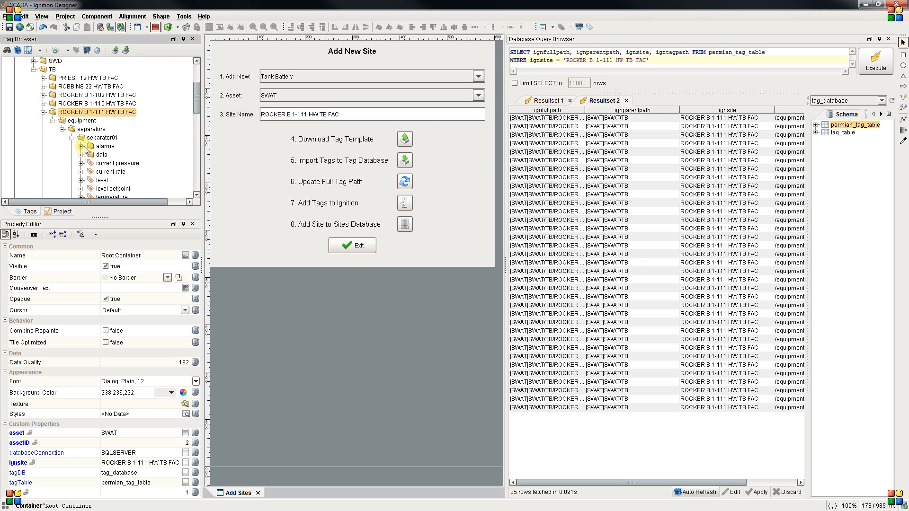
scroll(86, 149, down, 5)
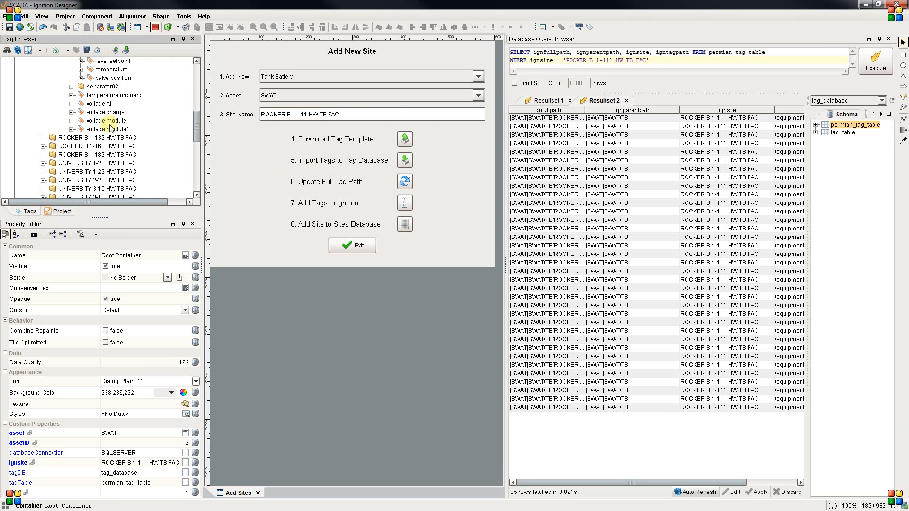
scroll(109, 128, up, 5)
click(52, 95)
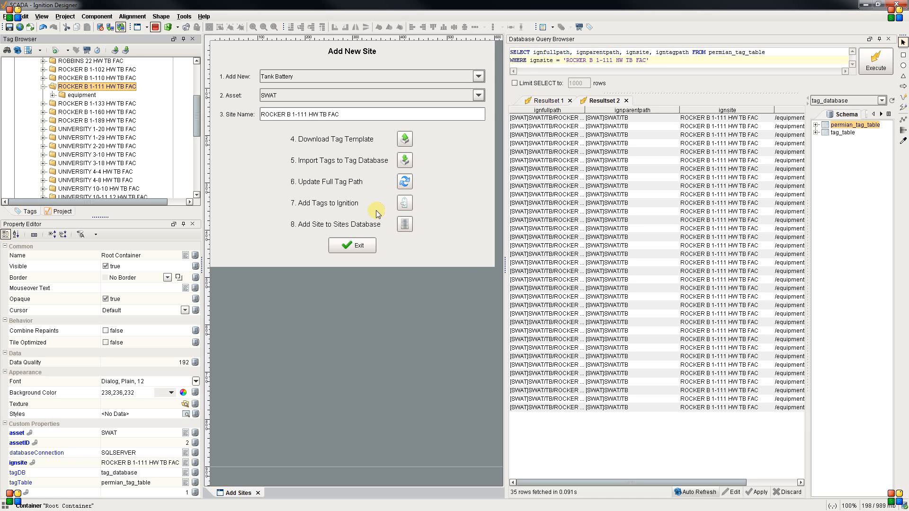
Try to add ROCKER B 1-111 HW TB FAC to the sites database.
click(404, 225)
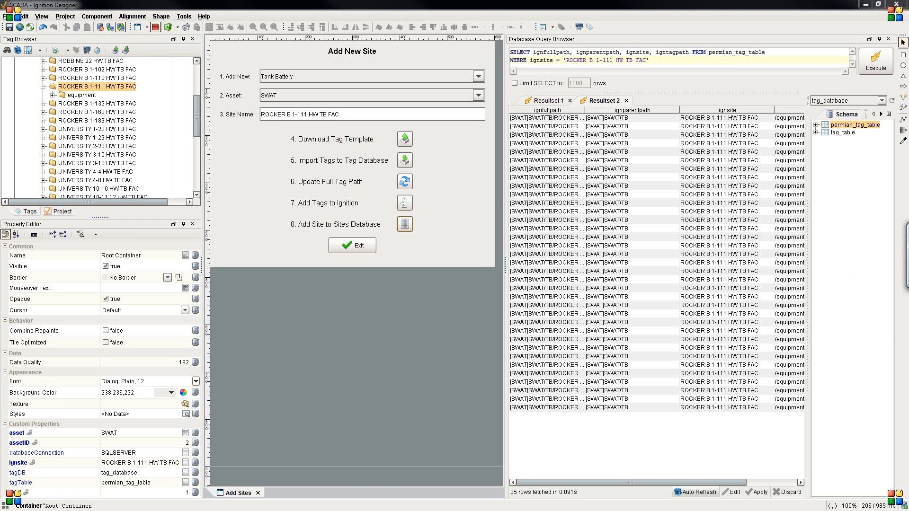
click(400, 190)
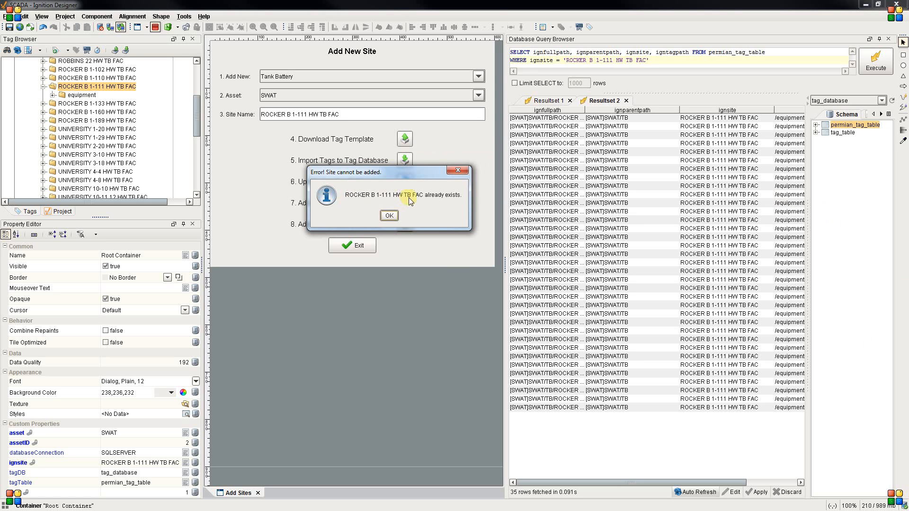
click(390, 217)
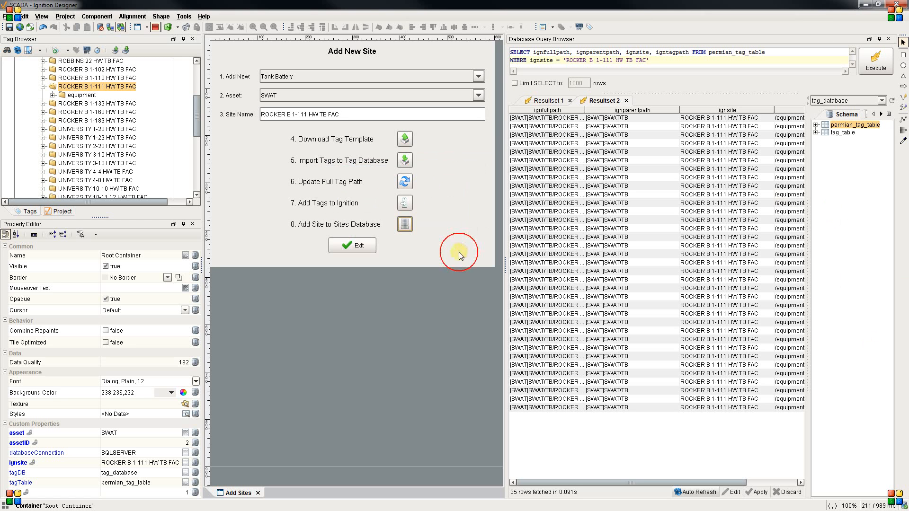
Append asdf to the site name and try to add that site to the sites database.
triple_click(351, 114)
click(347, 114)
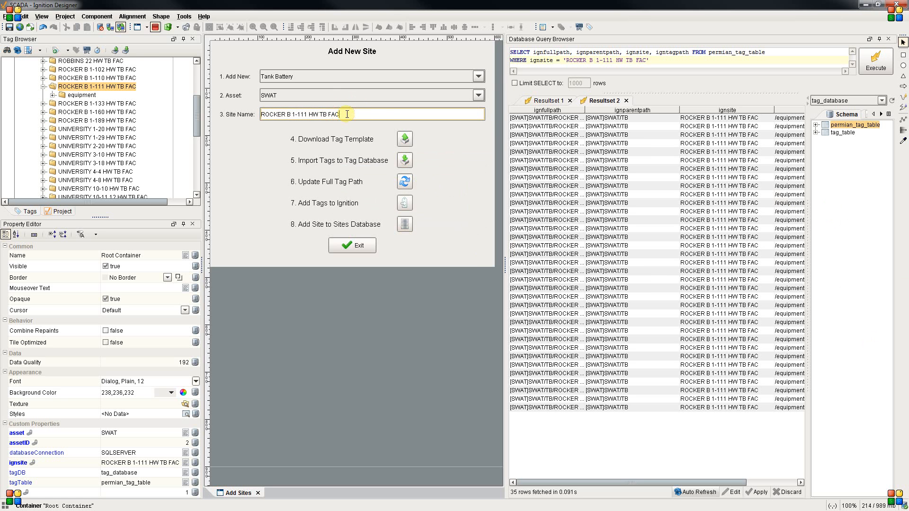
text(asdf)
click(408, 226)
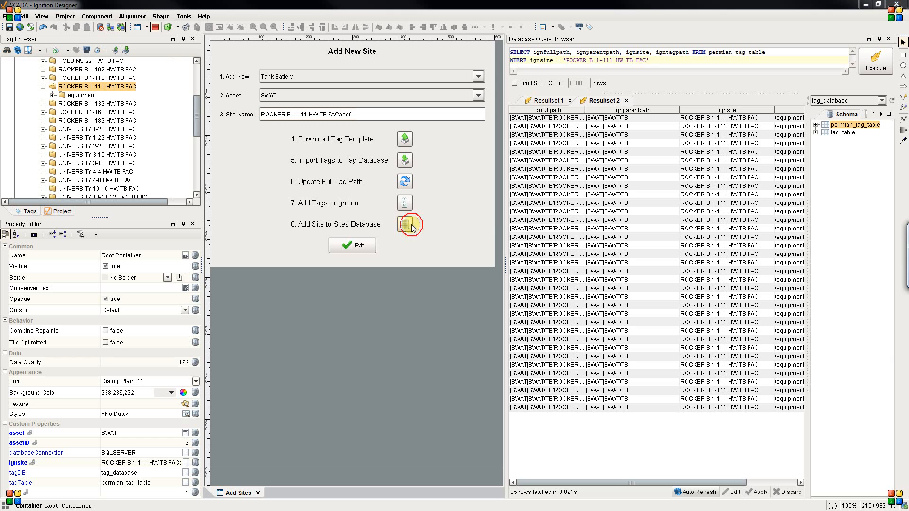
drag(908, 229, 486, 206)
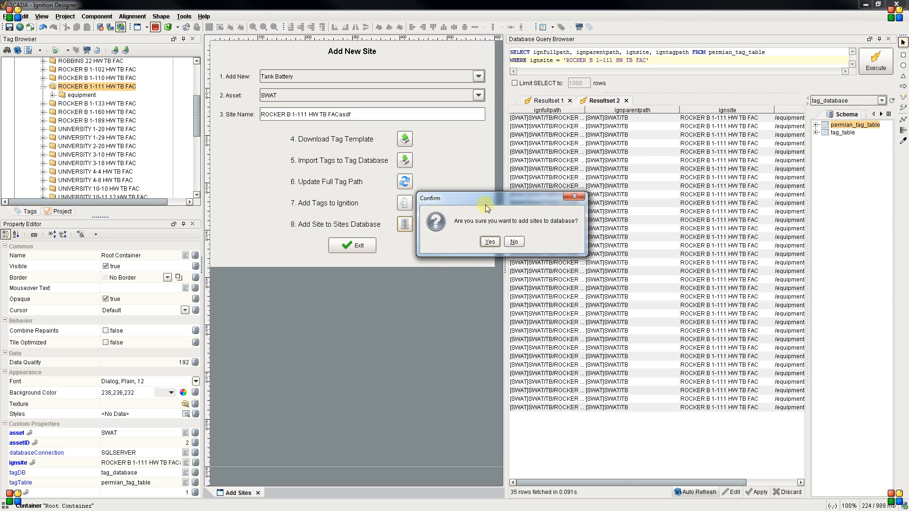
click(493, 242)
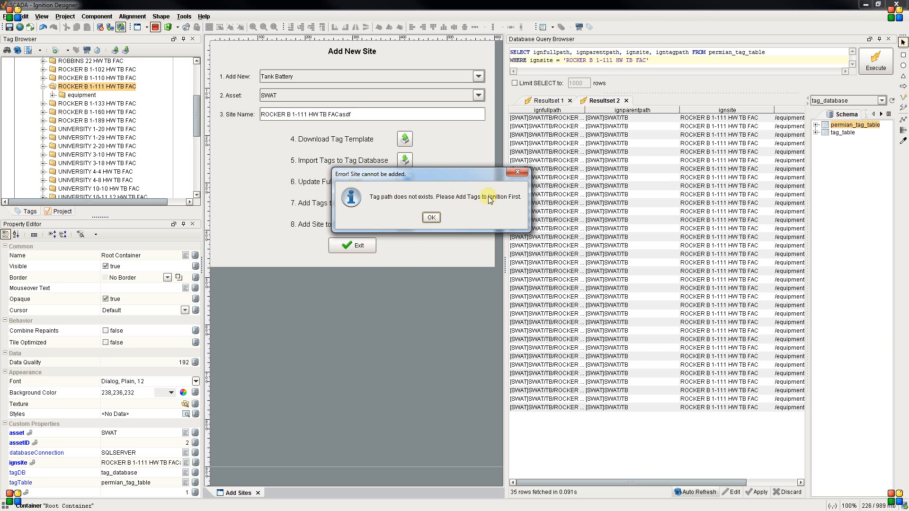
click(434, 219)
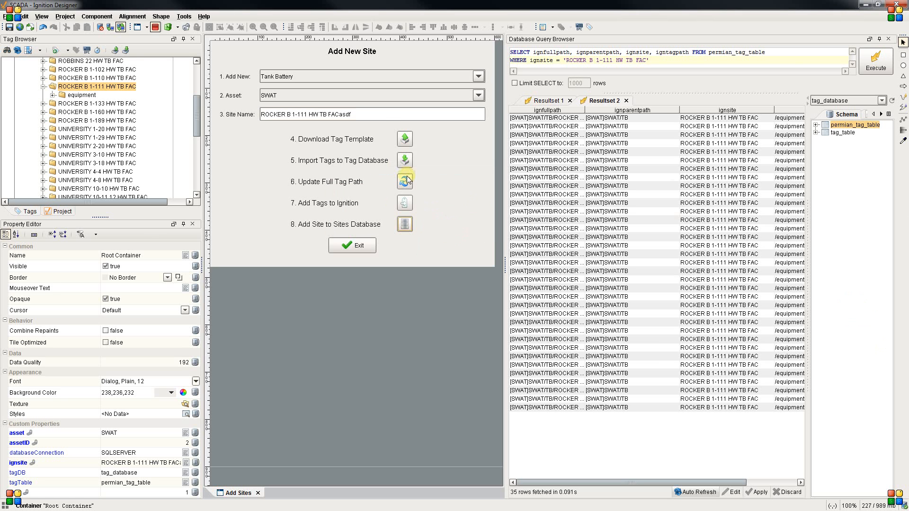
Remove the asdf suffix from the site name.
click(393, 117)
click(393, 117)
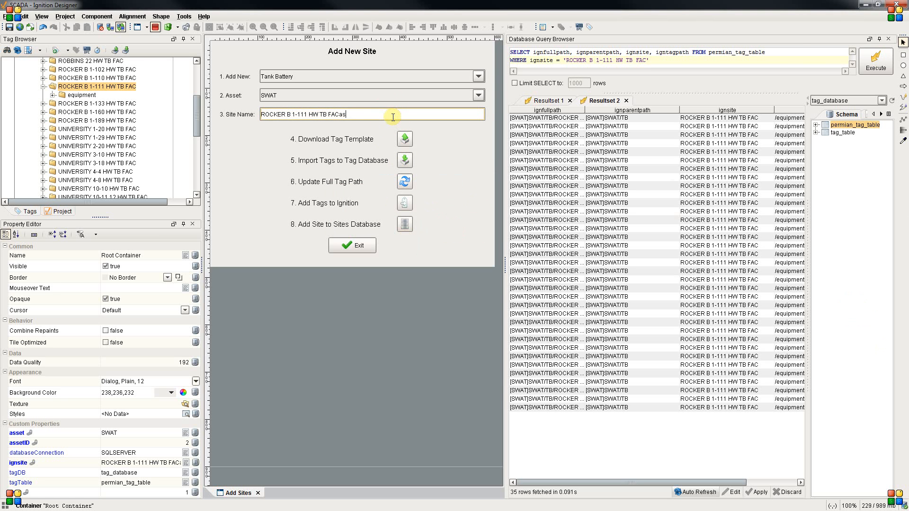